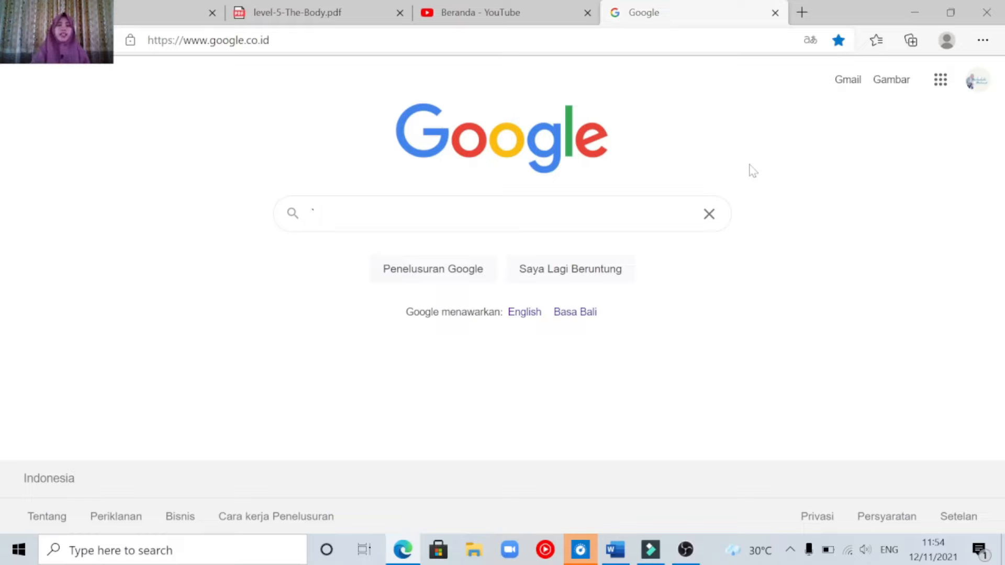
Clear the Google search box, open Google Docs from the Google apps and create a blank document
{"action": "key", "text": "BackSpace"}
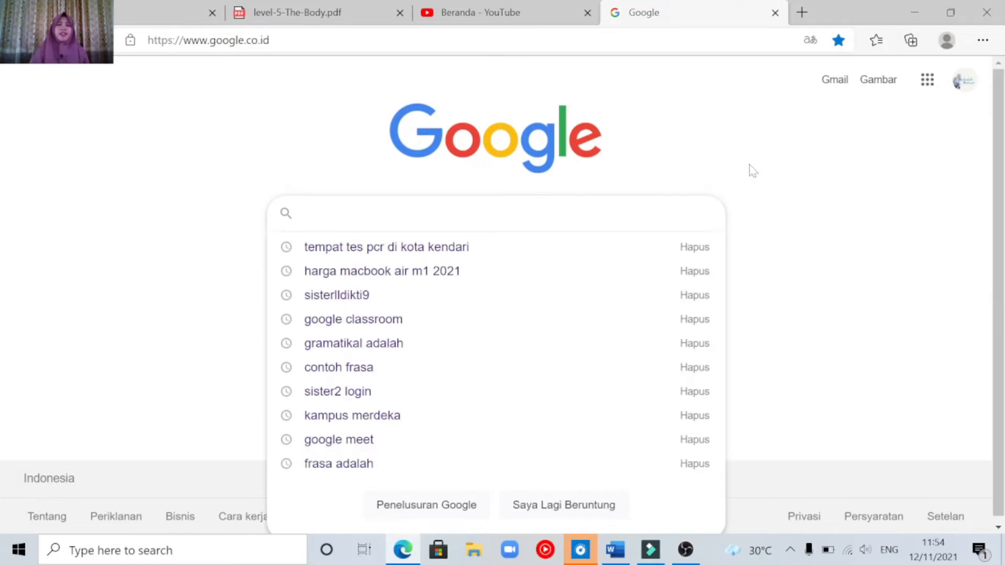
{"action": "left_click", "coordinate": [753, 171]}
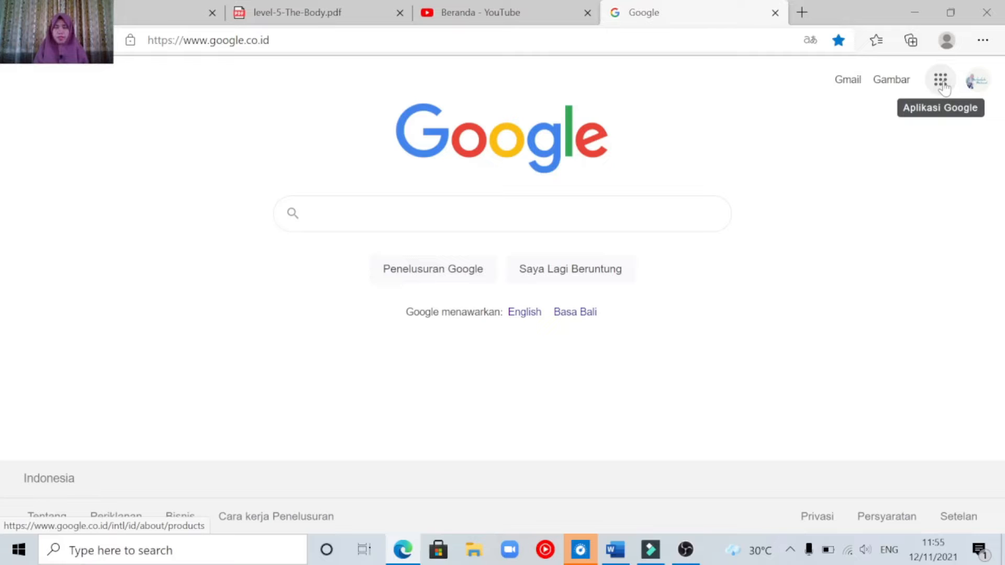
{"action": "left_click", "coordinate": [941, 81]}
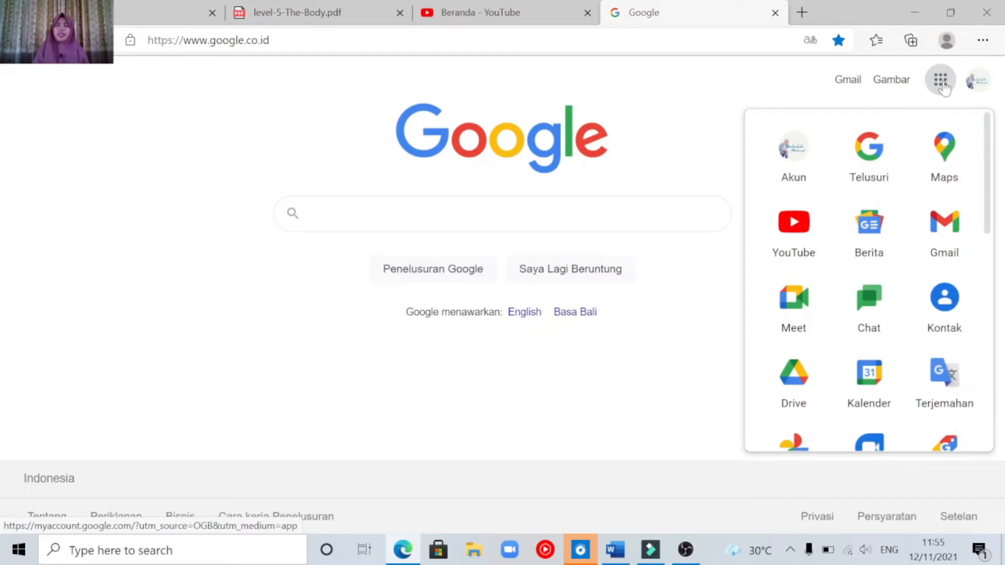
{"action": "left_click_drag", "start_coordinate": [993, 142], "coordinate": [982, 268]}
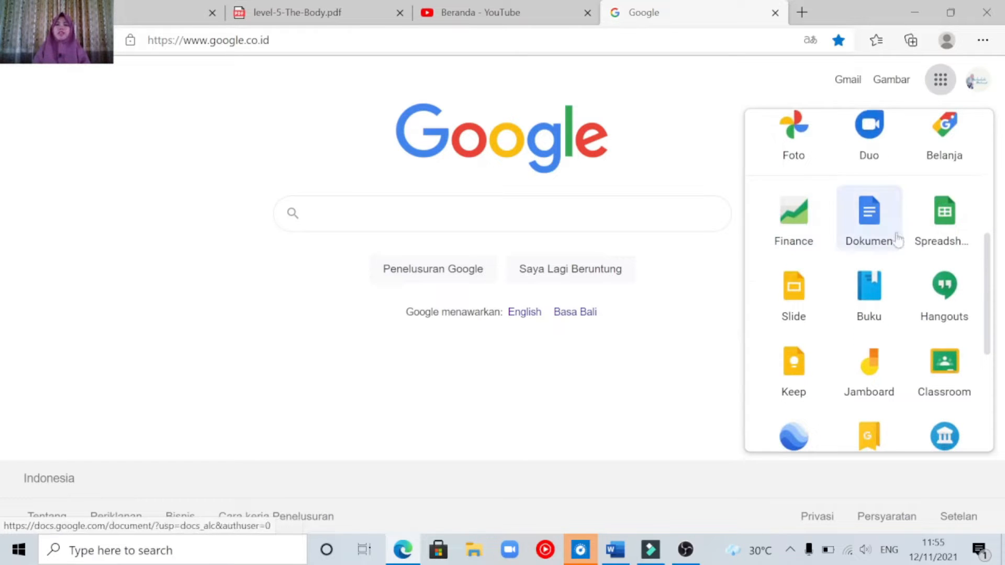
{"action": "left_click", "coordinate": [870, 207]}
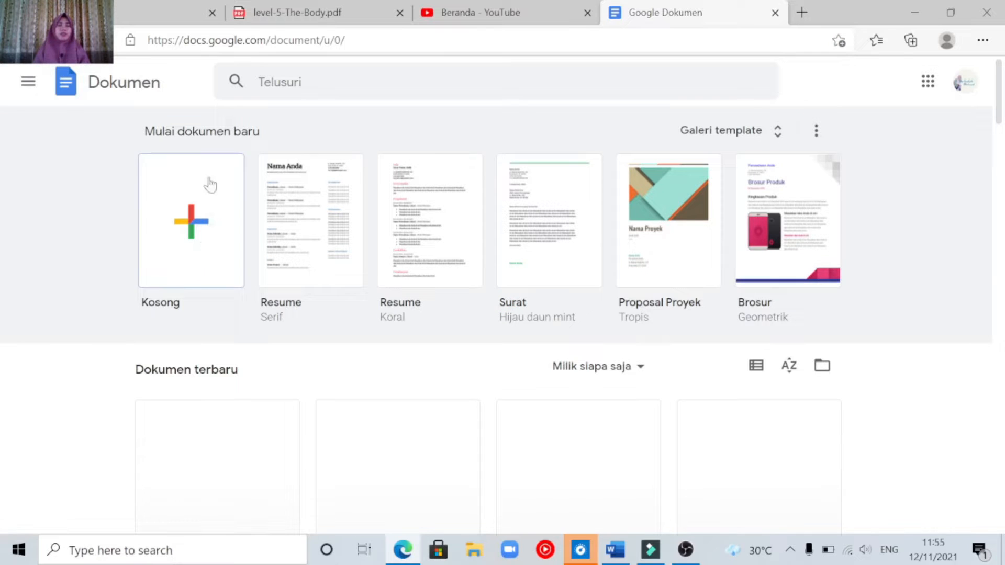
{"action": "left_click", "coordinate": [194, 224]}
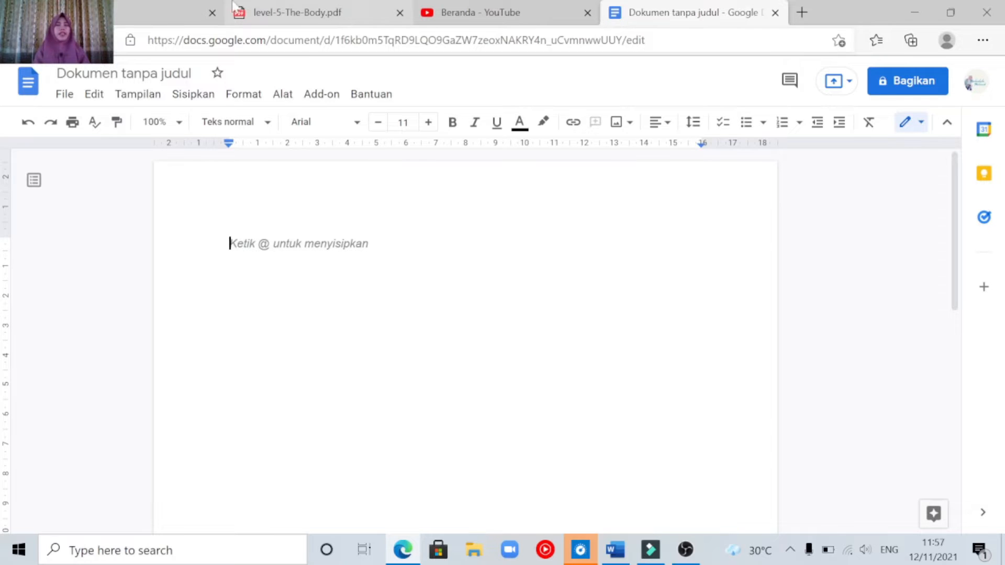
Switch to level-5-The-Body.pdf, clear the text selection, enlarge the pages and look through the book from its title page
{"action": "left_click", "coordinate": [333, 5]}
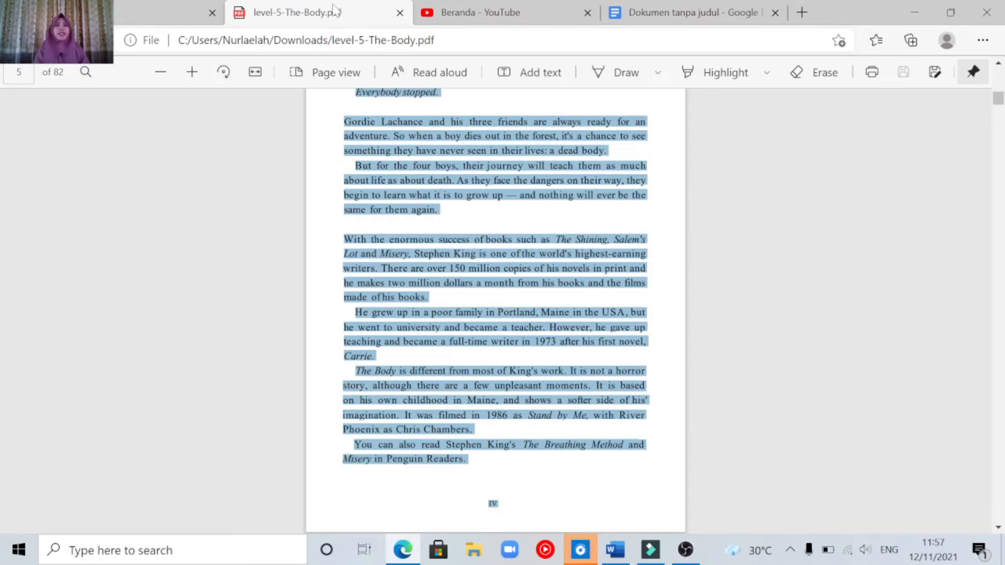
{"action": "left_click", "coordinate": [566, 298]}
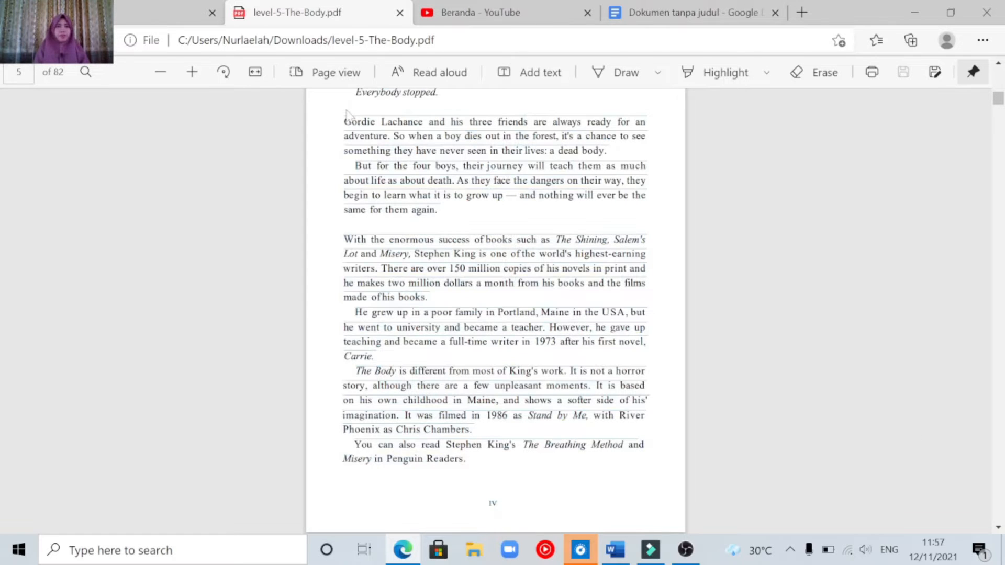
{"action": "left_click", "coordinate": [194, 75]}
{"action": "left_click", "coordinate": [194, 76]}
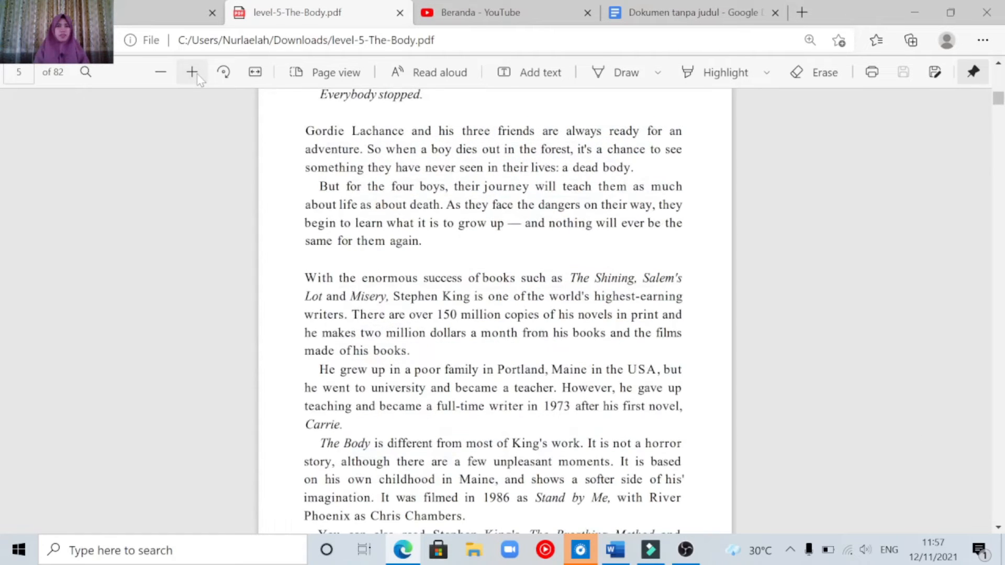
{"action": "left_click", "coordinate": [196, 77]}
{"action": "left_click", "coordinate": [194, 74]}
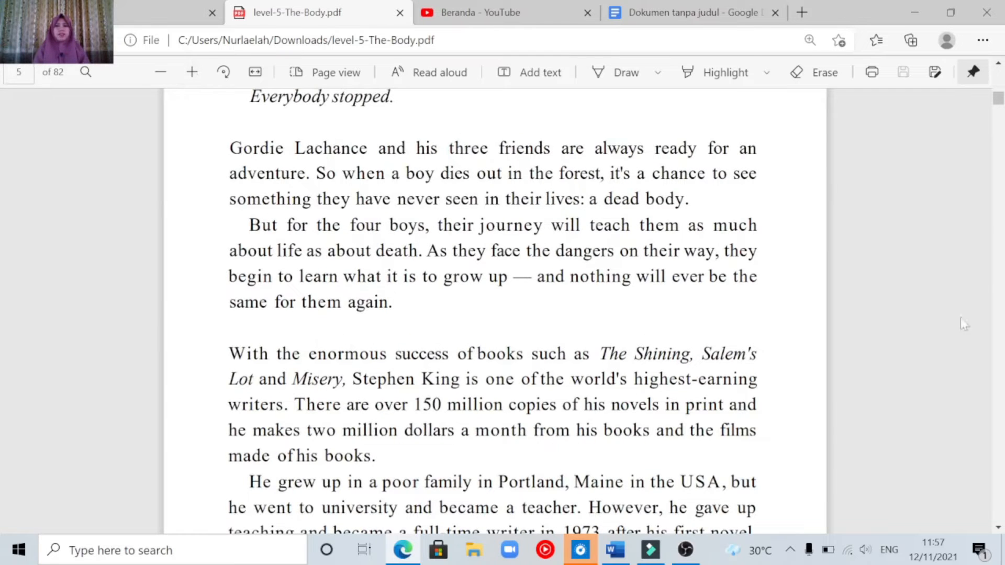
{"action": "mouse_move", "coordinate": [1001, 99]}
{"action": "left_mouse_down"}
{"action": "mouse_move", "coordinate": [1002, 72]}
{"action": "mouse_move", "coordinate": [1002, 89]}
{"action": "left_mouse_up"}
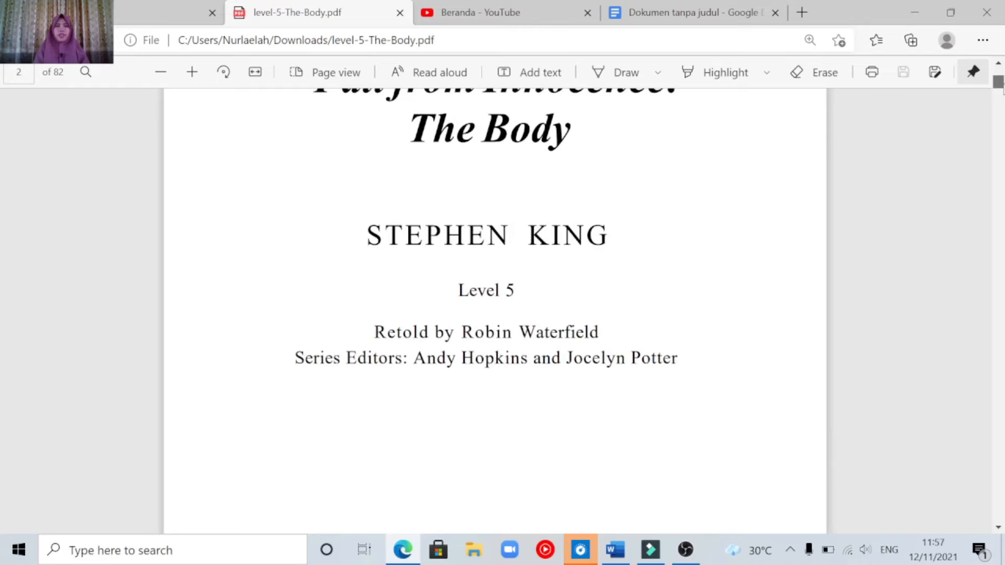
{"action": "left_click", "coordinate": [998, 63]}
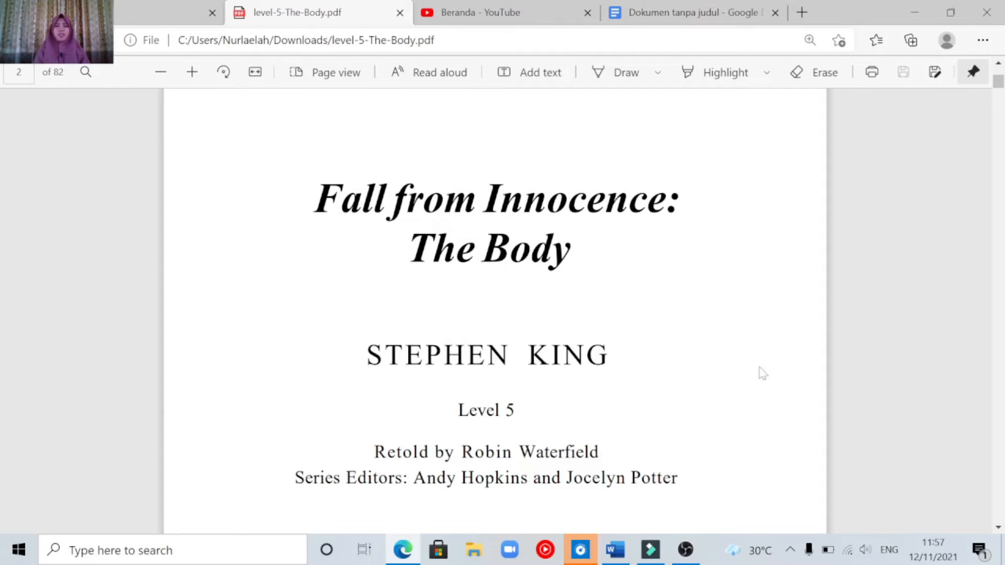
{"action": "left_click_drag", "start_coordinate": [999, 83], "coordinate": [1001, 185]}
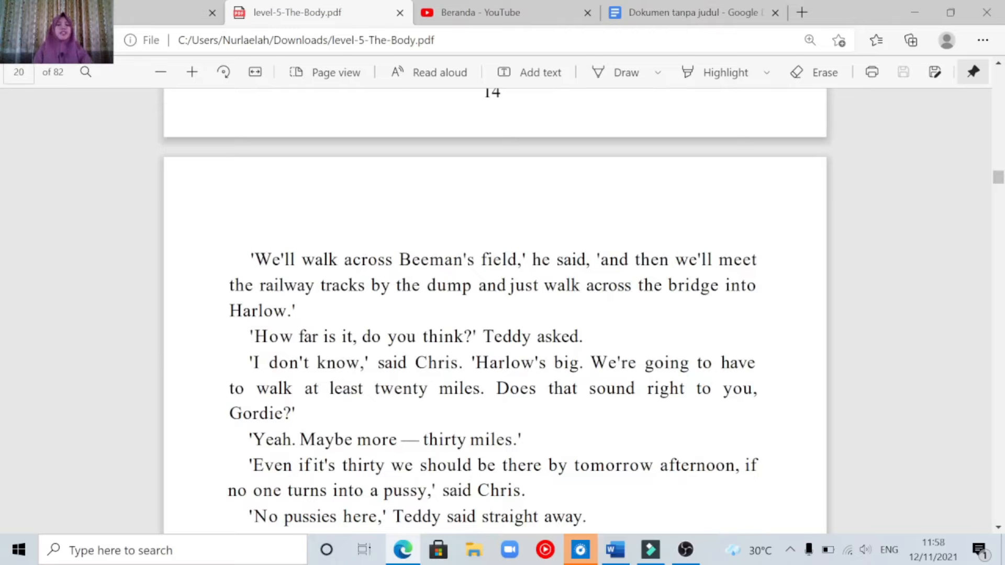
Copy the entire text of the PDF and paste it into the blank Google Docs document
{"action": "key", "text": "ctrl+a"}
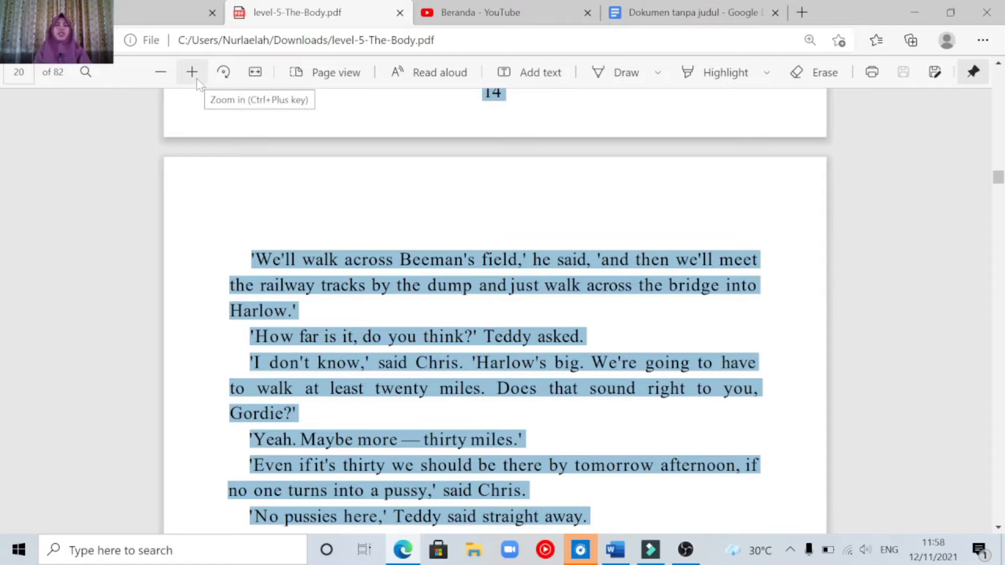
{"action": "left_click", "coordinate": [638, 13]}
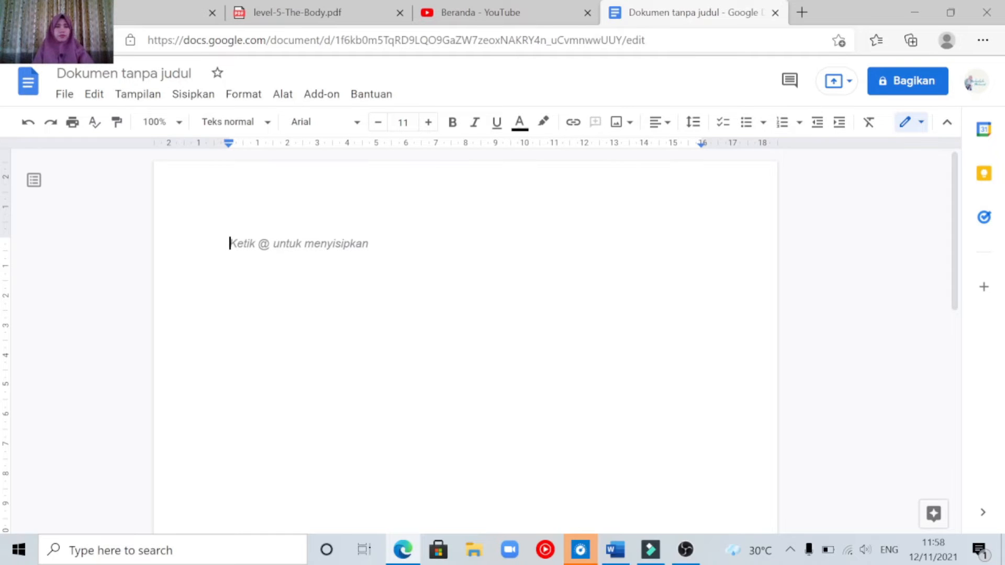
{"action": "key", "text": "ctrl+v"}
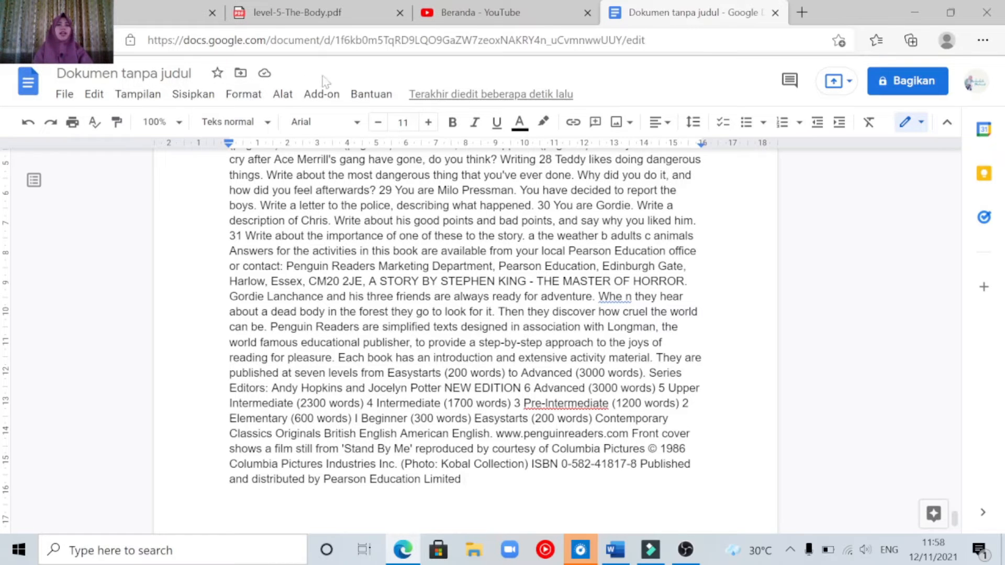
Open the document translation settings and read through the proposed title of the translated copy
{"action": "left_click", "coordinate": [281, 99]}
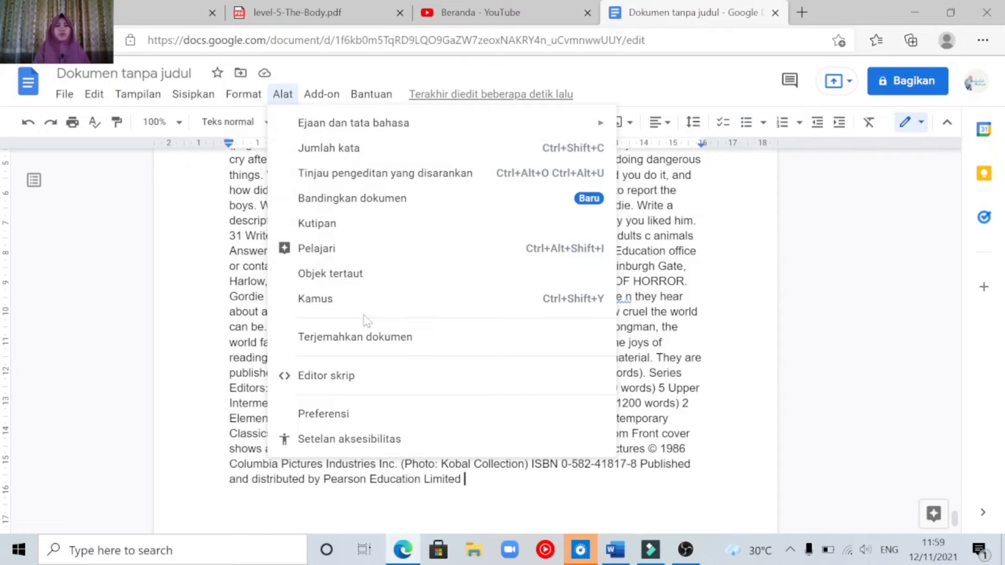
{"action": "left_click", "coordinate": [327, 338]}
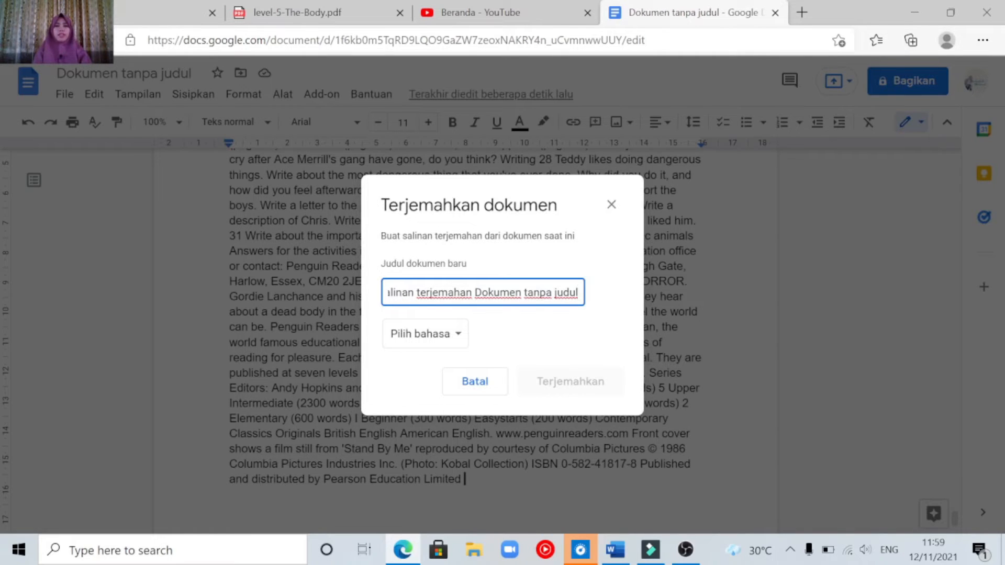
{"action": "key", "text": "ctrl+Left"}
{"action": "key", "text": "ctrl+Left"}
{"action": "key", "text": "ctrl+Left"}
{"action": "key", "text": "ctrl+Left"}
{"action": "key", "text": "ctrl+Left"}
{"action": "key", "text": "Right"}
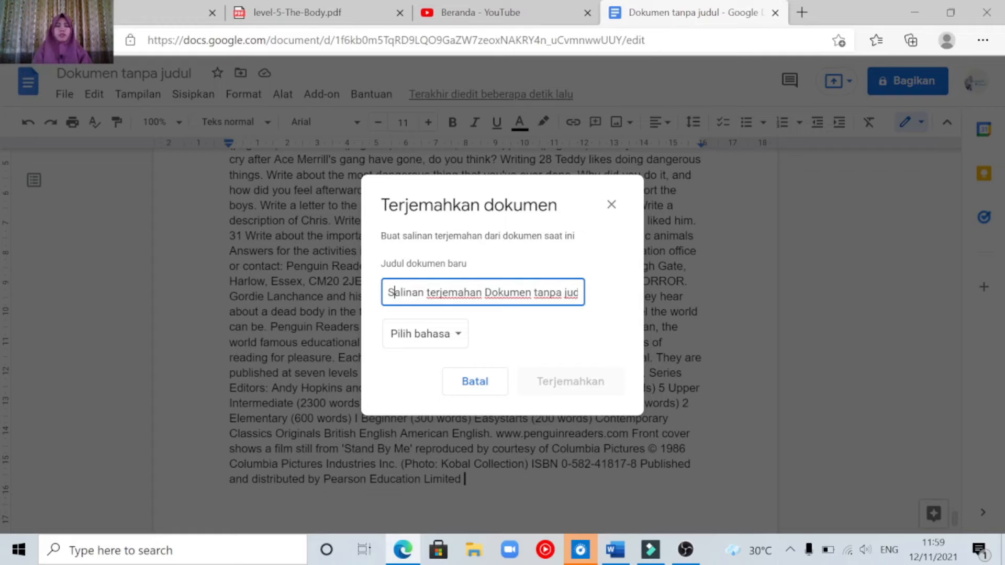
{"action": "key", "text": "ctrl+Right"}
{"action": "key", "text": "ctrl+Right"}
{"action": "key", "text": "ctrl+Right"}
{"action": "key", "text": "ctrl+Right"}
{"action": "key", "text": "ctrl+Right"}
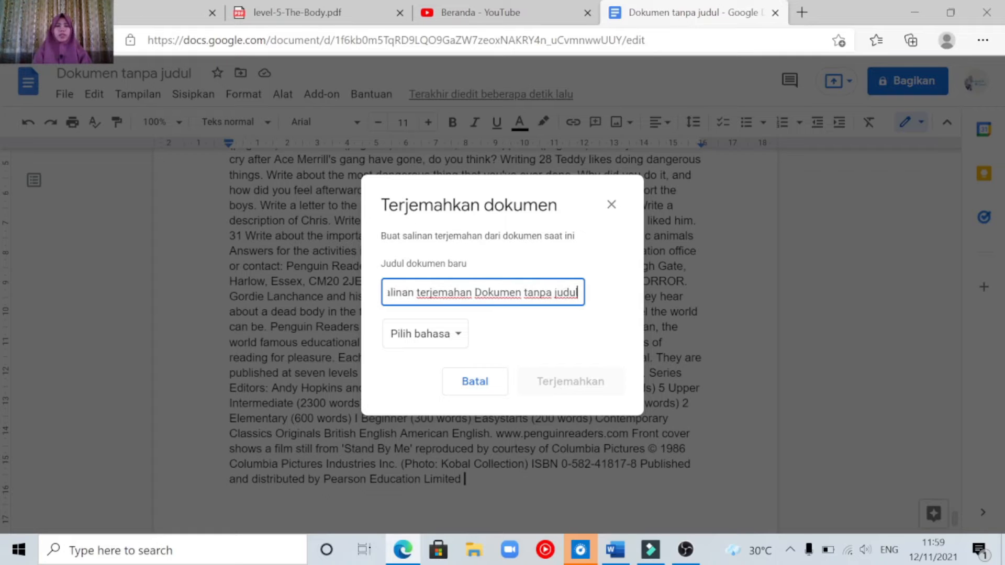
Choose Indonesia as the target language and create the translated copy of the document
{"action": "left_click", "coordinate": [460, 338]}
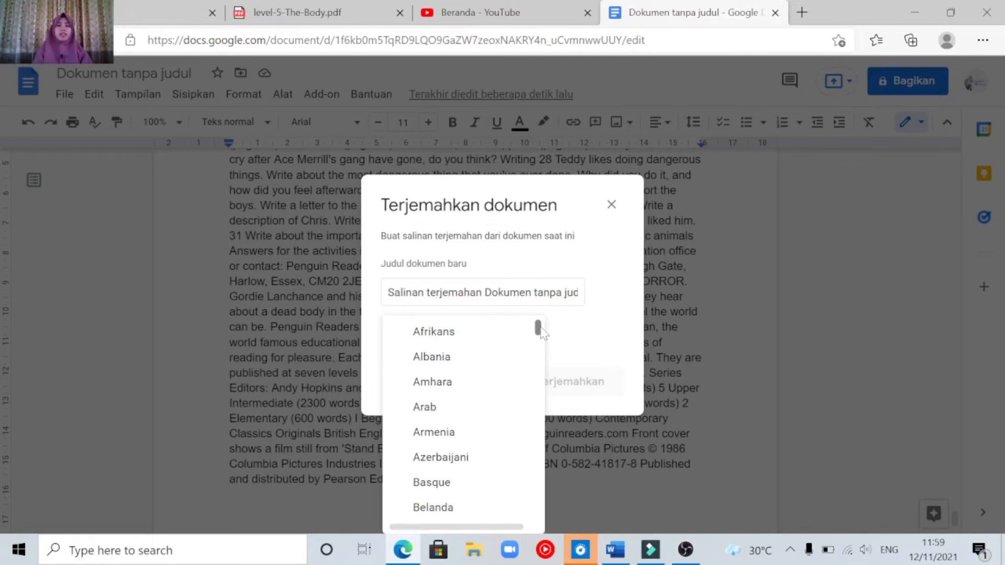
{"action": "left_click_drag", "start_coordinate": [538, 328], "coordinate": [536, 386]}
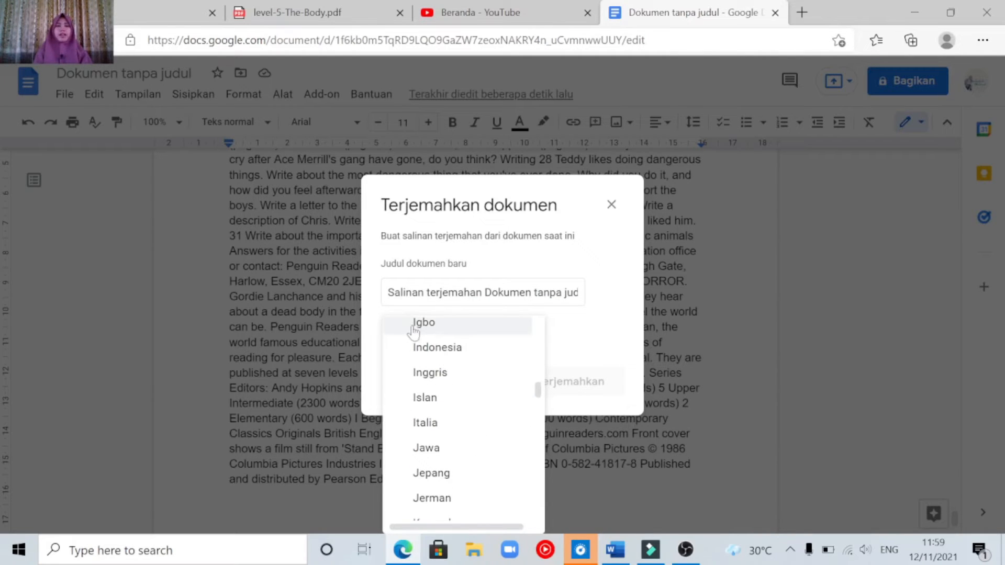
{"action": "left_click", "coordinate": [433, 355]}
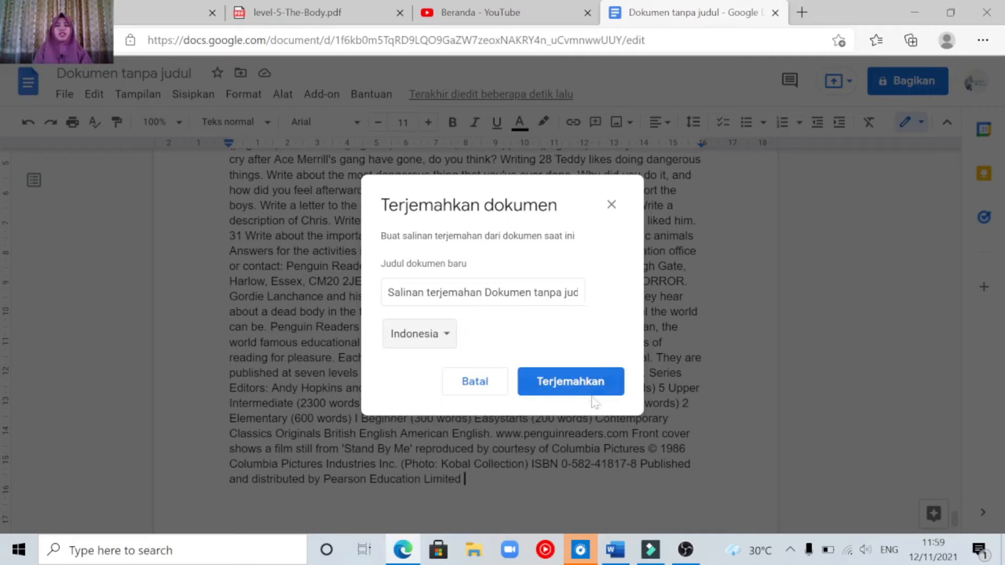
{"action": "left_click", "coordinate": [569, 392]}
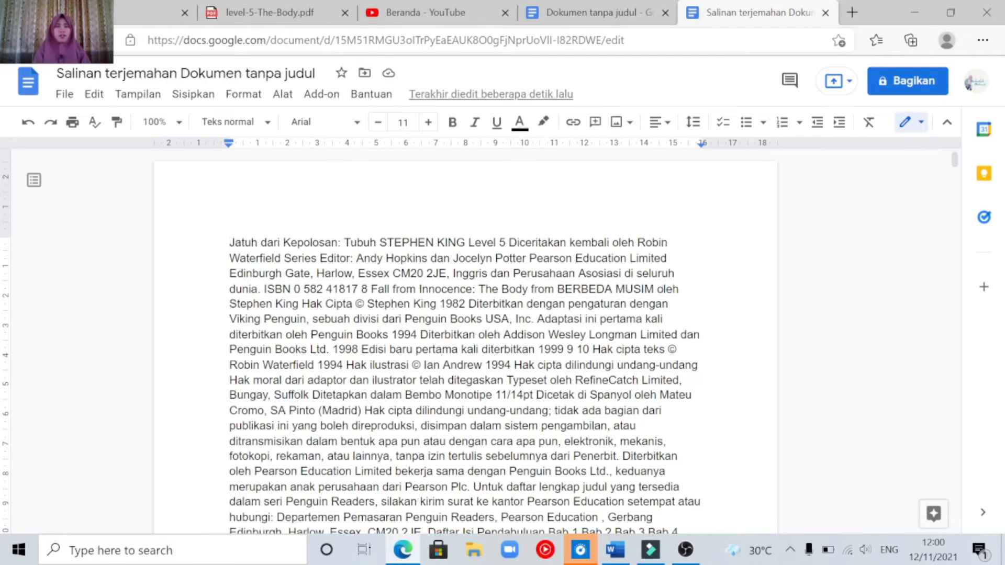
Examine the Indonesian text of the translated copy, reading down through its pages from the beginning
{"action": "left_click", "coordinate": [587, 274]}
{"action": "key", "text": "Down"}
{"action": "key", "text": "Down"}
{"action": "key", "text": "Down"}
{"action": "key", "text": "Down"}
{"action": "key", "text": "Down"}
{"action": "key", "text": "Down"}
{"action": "key", "text": "Down"}
{"action": "key", "text": "Down"}
{"action": "key", "text": "Down"}
{"action": "key", "text": "Down"}
{"action": "key", "text": "Down"}
{"action": "key", "text": "Down"}
{"action": "key", "text": "Down"}
{"action": "key", "text": "Down"}
{"action": "key", "text": "Down"}
{"action": "key", "text": "Down"}
{"action": "key", "text": "Down"}
{"action": "key", "text": "Down"}
{"action": "key", "text": "Down"}
{"action": "key", "text": "Down"}
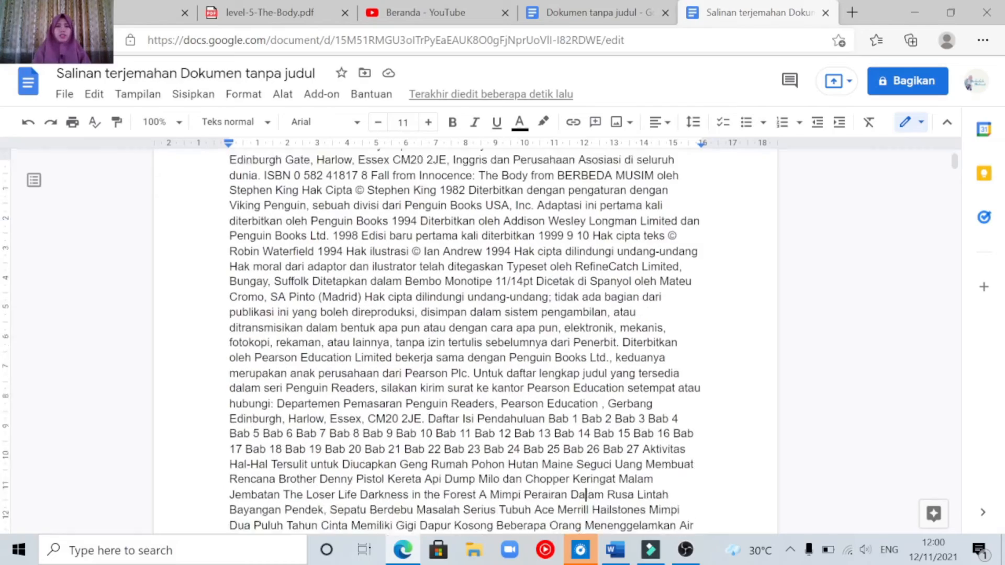
{"action": "scroll", "coordinate": [465, 340], "scroll_direction": "down", "scroll_amount": 20}
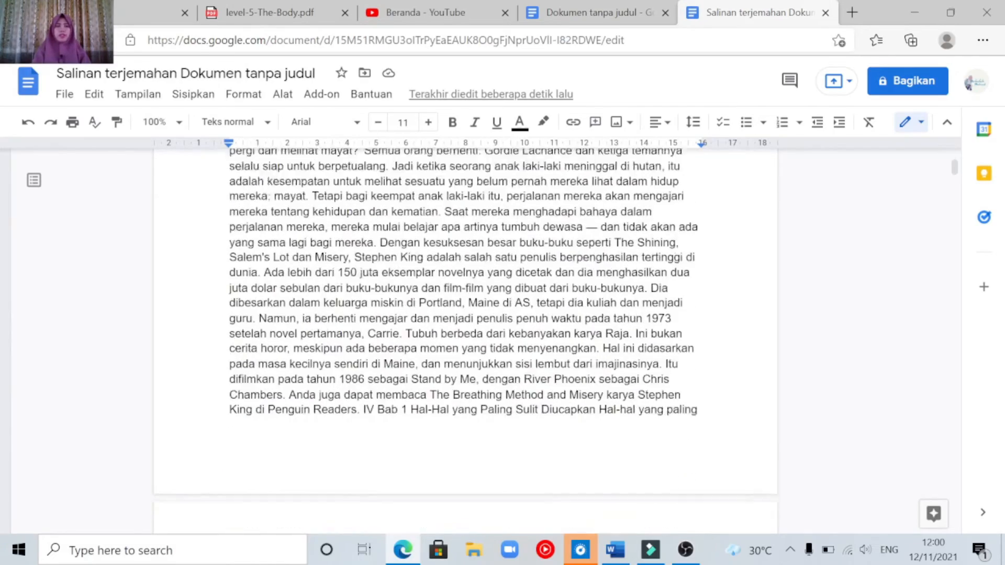
{"action": "scroll", "coordinate": [587, 515], "scroll_direction": "down", "scroll_amount": 15}
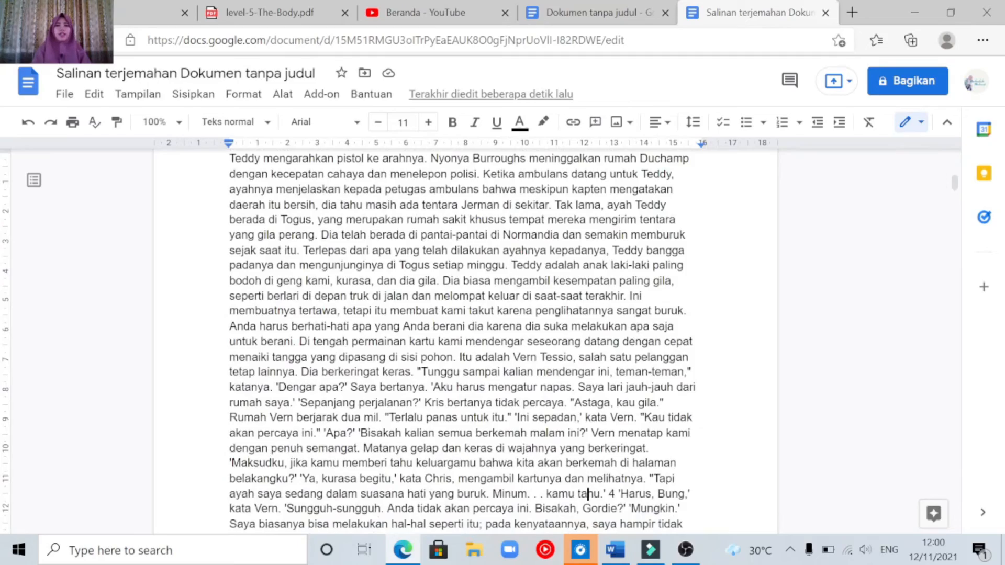
{"action": "scroll", "coordinate": [588, 515], "scroll_direction": "down", "scroll_amount": 6}
{"action": "scroll", "coordinate": [586, 490], "scroll_direction": "down", "scroll_amount": 20}
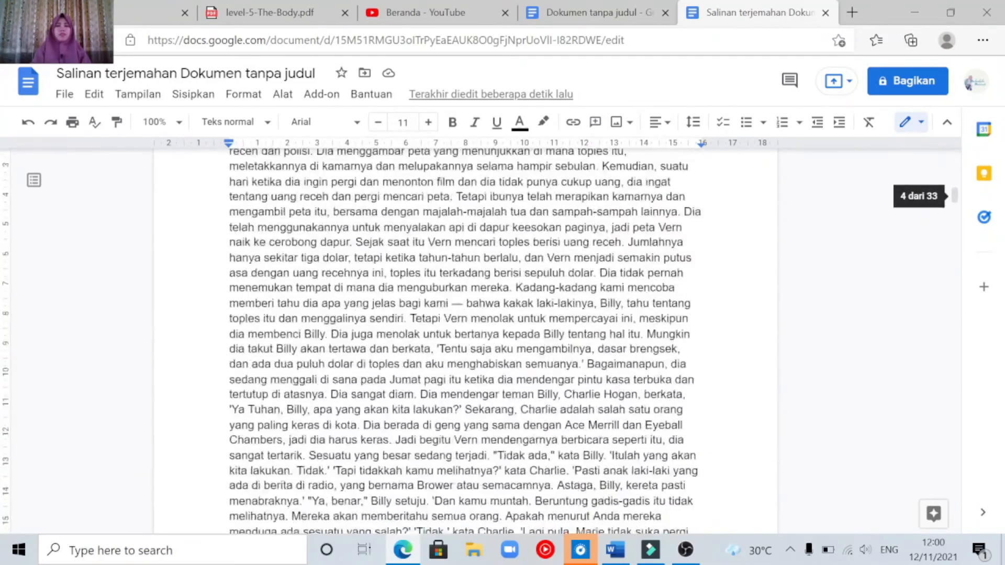
{"action": "scroll", "coordinate": [586, 489], "scroll_direction": "down", "scroll_amount": 6}
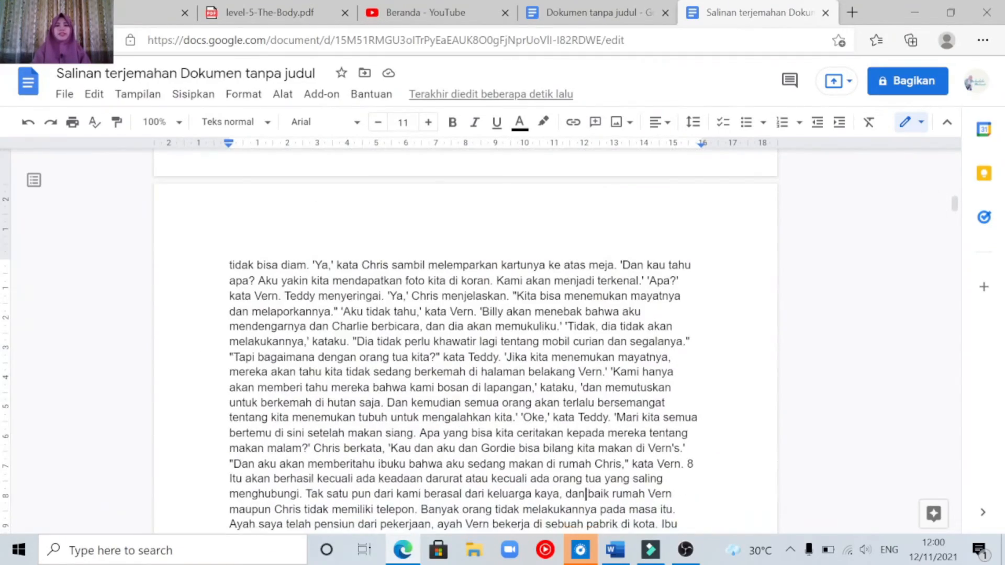
{"action": "scroll", "coordinate": [590, 494], "scroll_direction": "down", "scroll_amount": 15}
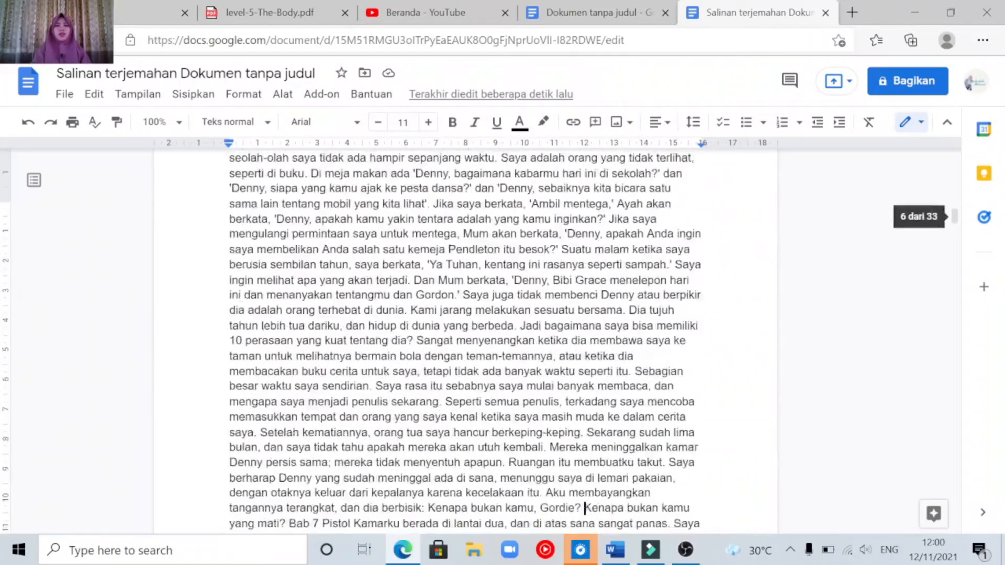
{"action": "scroll", "coordinate": [590, 494], "scroll_direction": "down", "scroll_amount": 3}
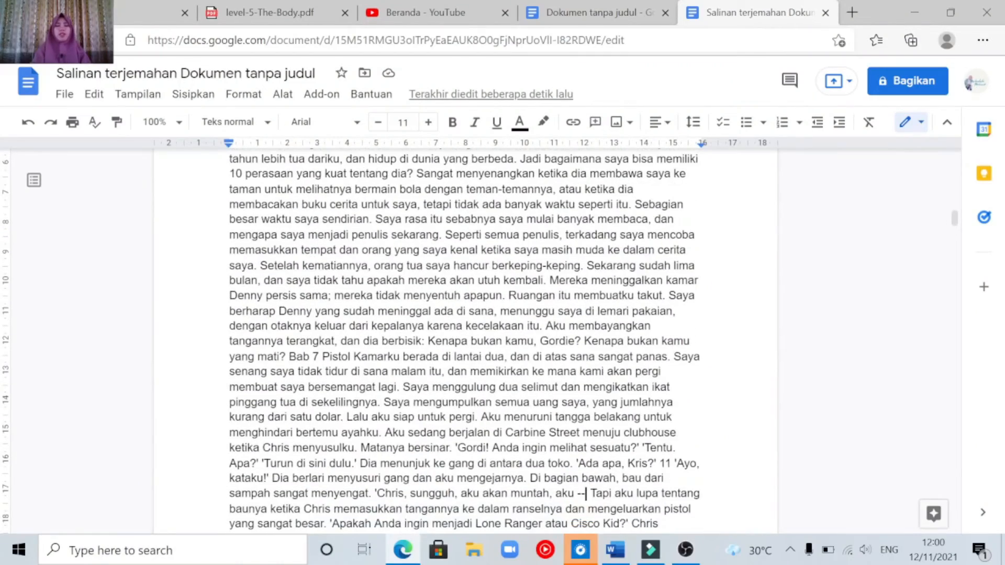
{"action": "scroll", "coordinate": [589, 524], "scroll_direction": "down", "scroll_amount": 12}
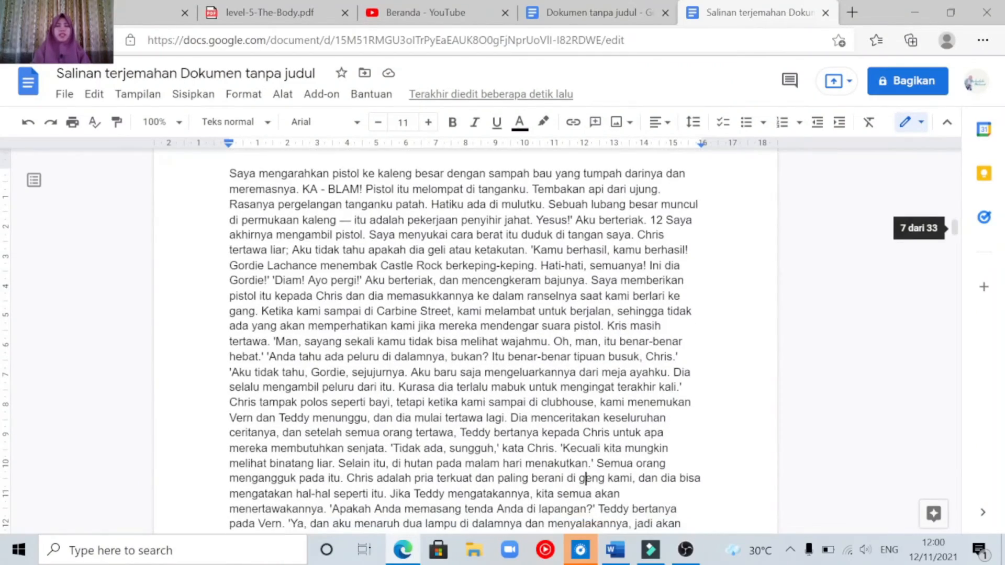
{"action": "scroll", "coordinate": [588, 493], "scroll_direction": "down", "scroll_amount": 14}
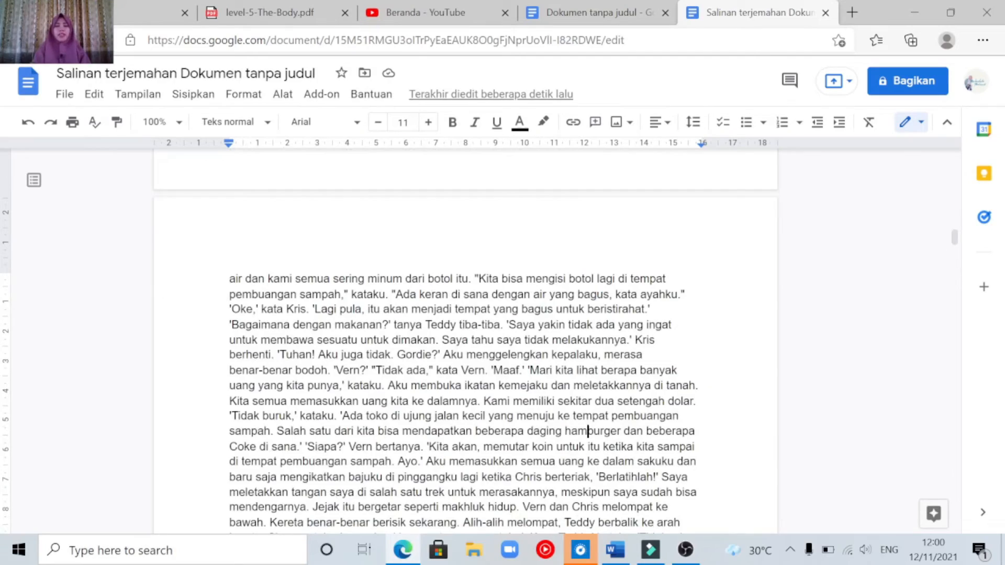
{"action": "scroll", "coordinate": [588, 431], "scroll_direction": "down", "scroll_amount": 14}
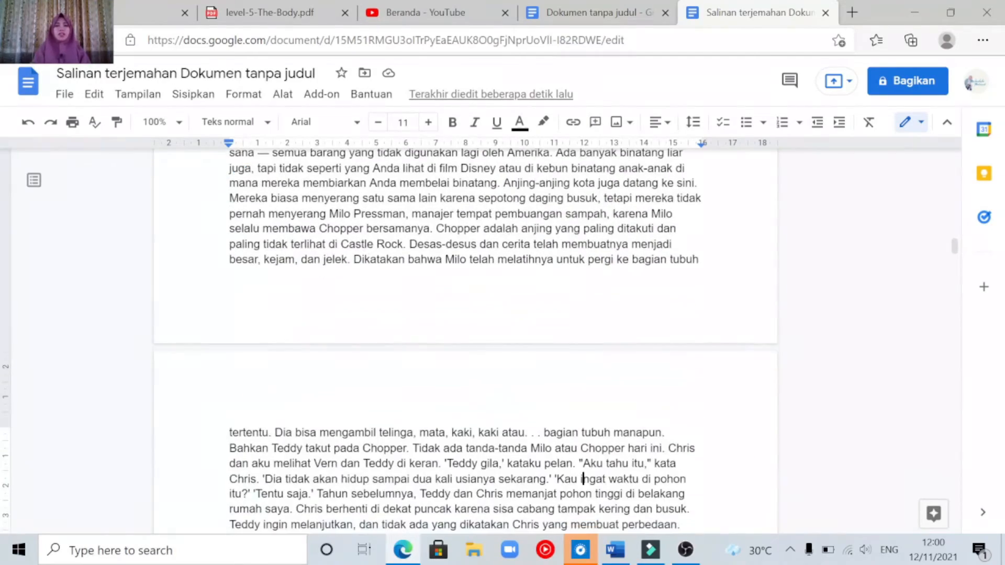
{"action": "scroll", "coordinate": [587, 494], "scroll_direction": "down", "scroll_amount": 15}
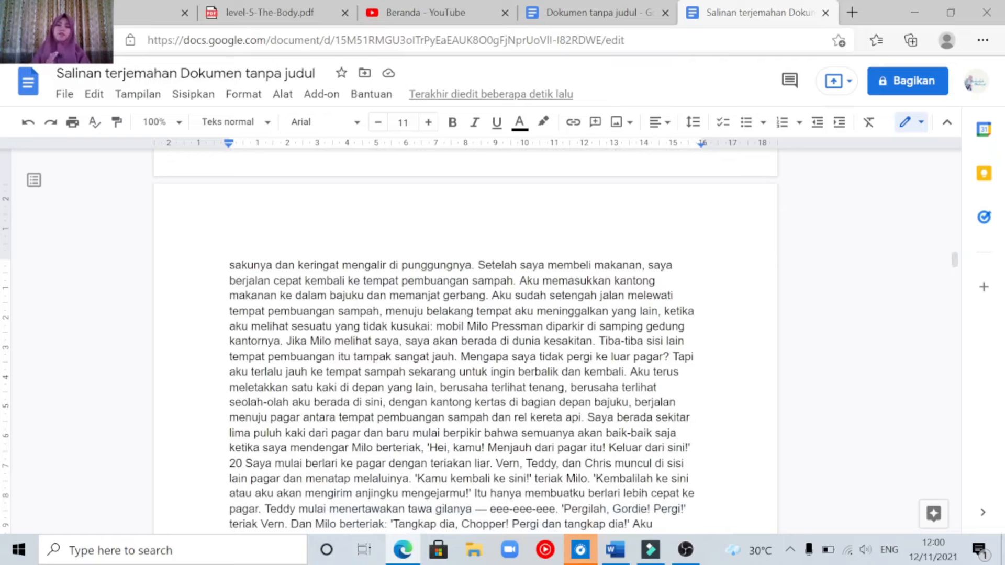
Read further through the translated copy to the start of chapter 11, Keringat Malam, and back to the scene at Milo's fence
{"action": "type", "text": "."}
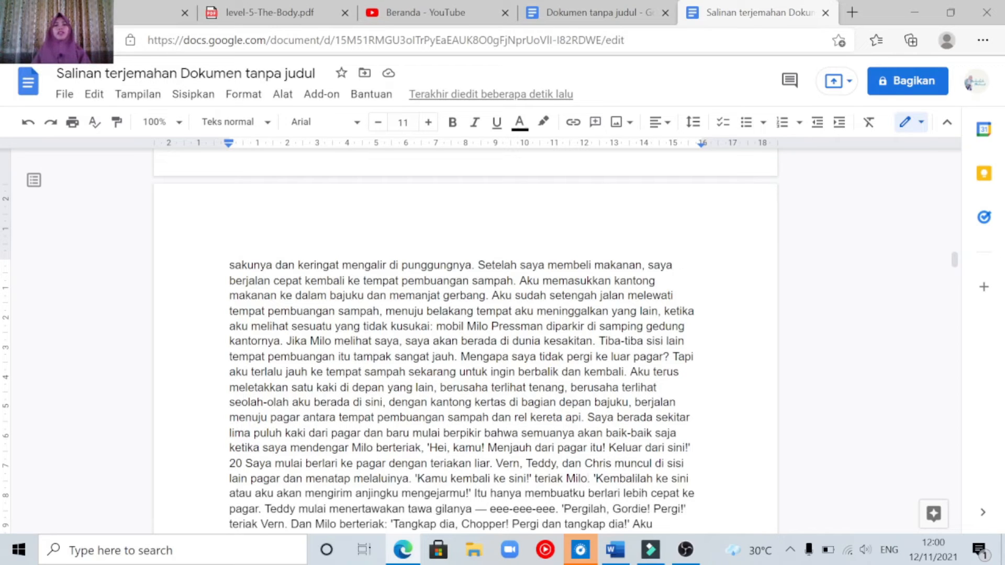
{"action": "scroll", "coordinate": [466, 340], "scroll_direction": "down", "scroll_amount": 8}
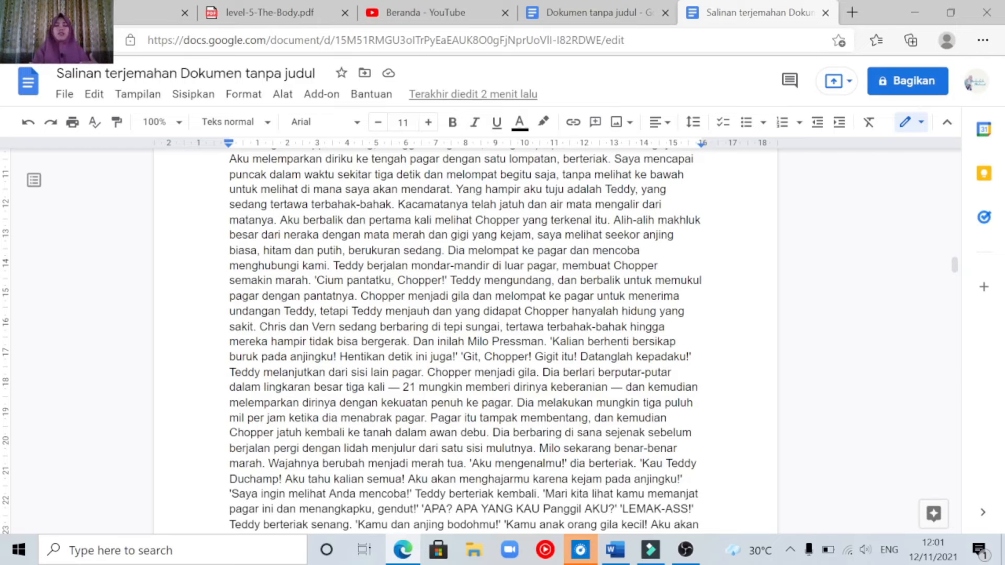
{"action": "scroll", "coordinate": [590, 494], "scroll_direction": "down", "scroll_amount": 10}
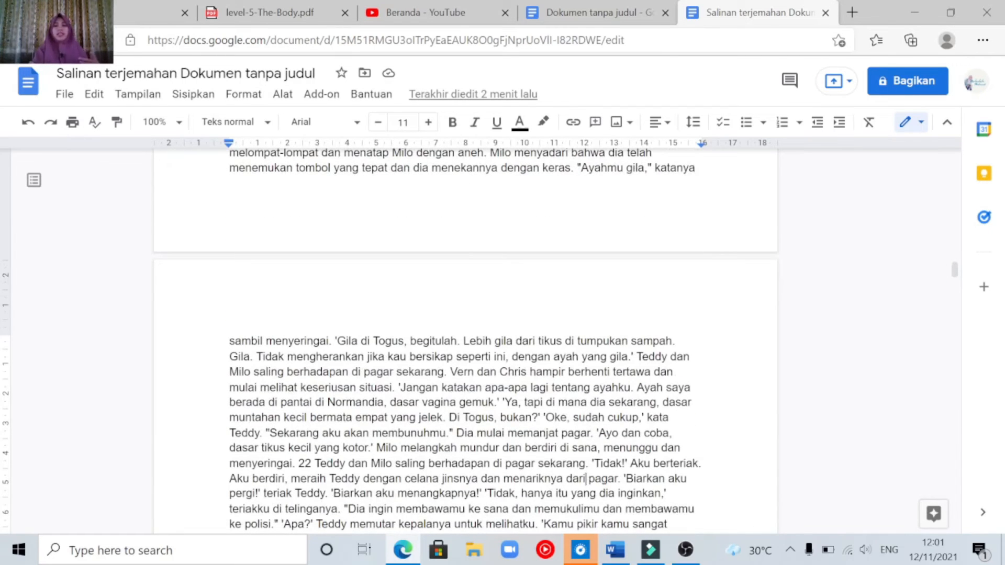
{"action": "left_click", "coordinate": [586, 478]}
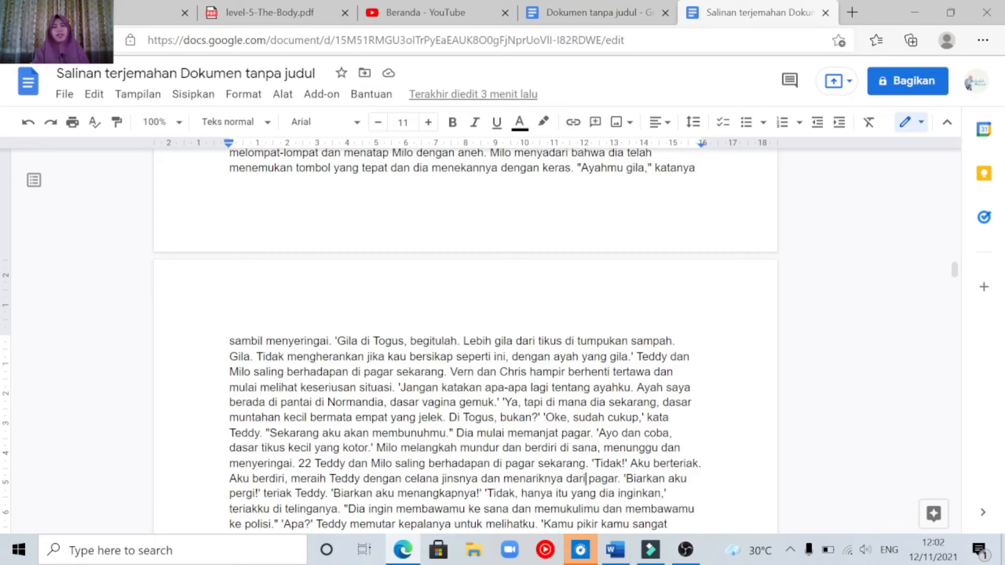
{"action": "scroll", "coordinate": [584, 493], "scroll_direction": "down", "scroll_amount": 5}
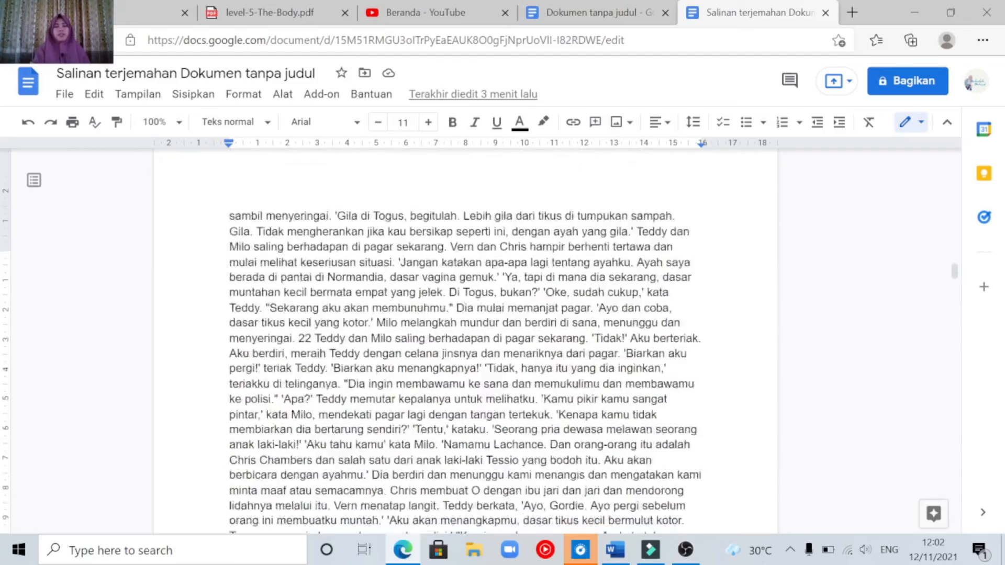
{"action": "scroll", "coordinate": [589, 494], "scroll_direction": "down", "scroll_amount": 4}
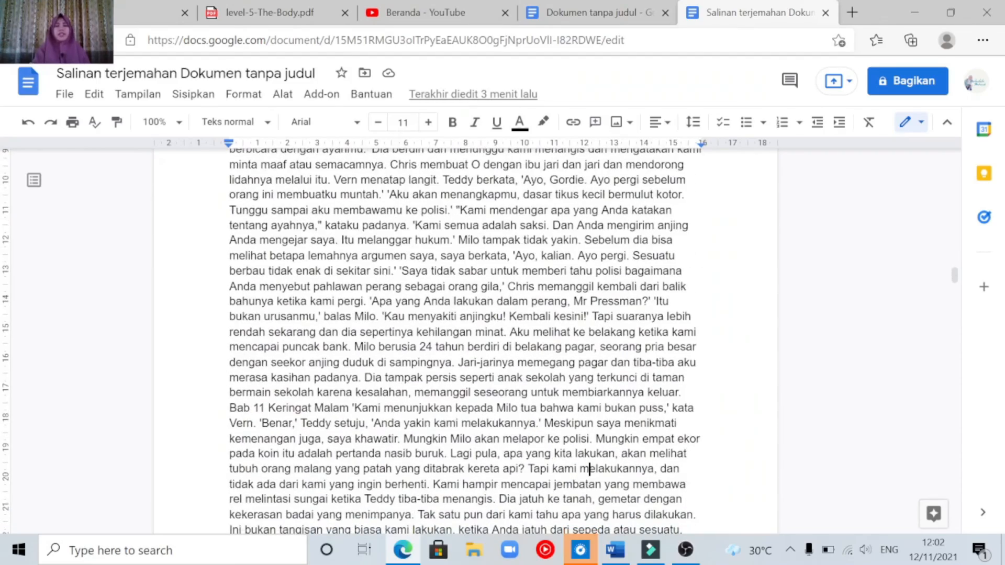
{"action": "scroll", "coordinate": [585, 256], "scroll_direction": "down", "scroll_amount": 12}
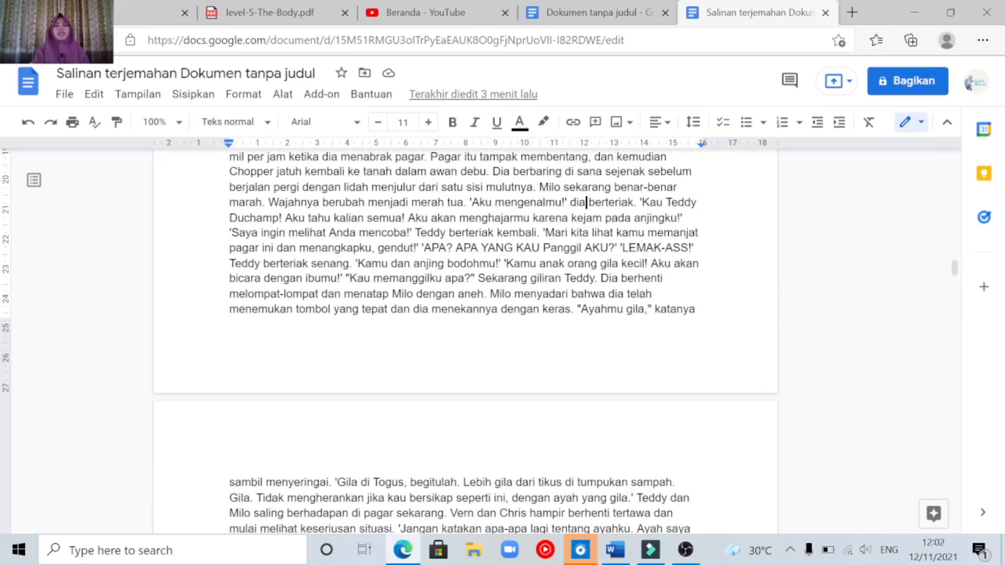
{"action": "scroll", "coordinate": [586, 188], "scroll_direction": "up", "scroll_amount": 2}
{"action": "scroll", "coordinate": [584, 203], "scroll_direction": "up", "scroll_amount": 6}
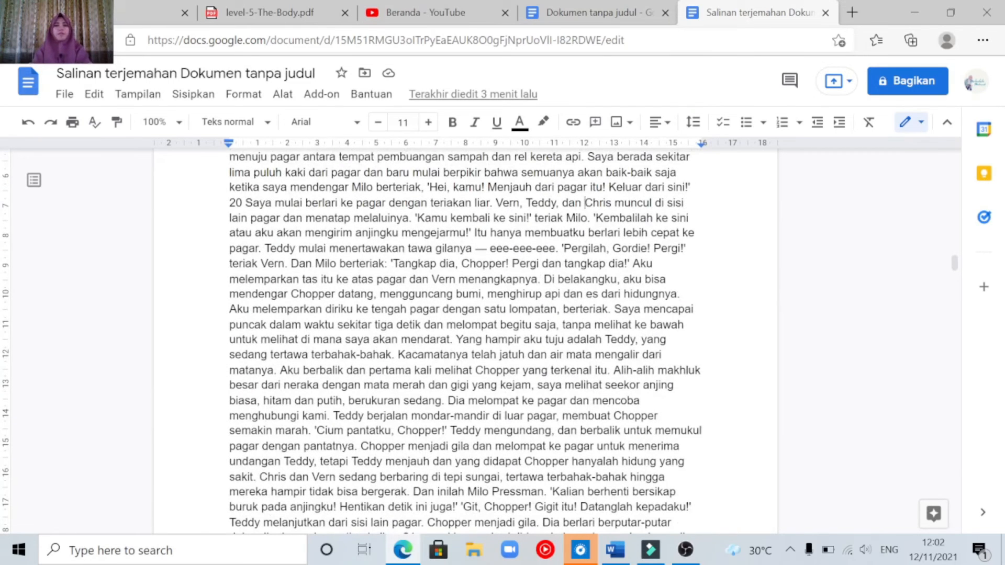
Select the entire Indonesian text of the translated document
{"action": "key", "text": "ctrl+a"}
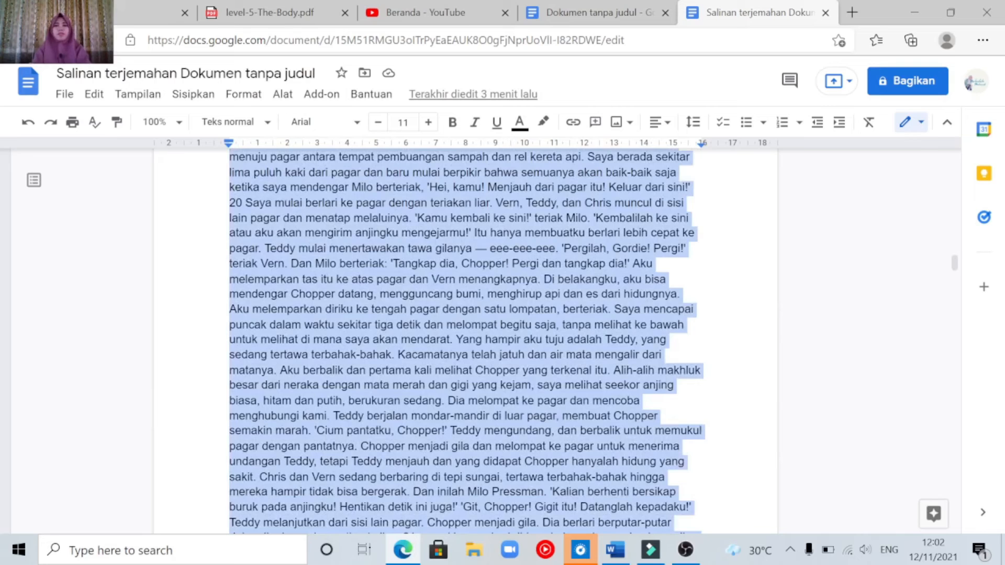
{"action": "left_click", "coordinate": [581, 263]}
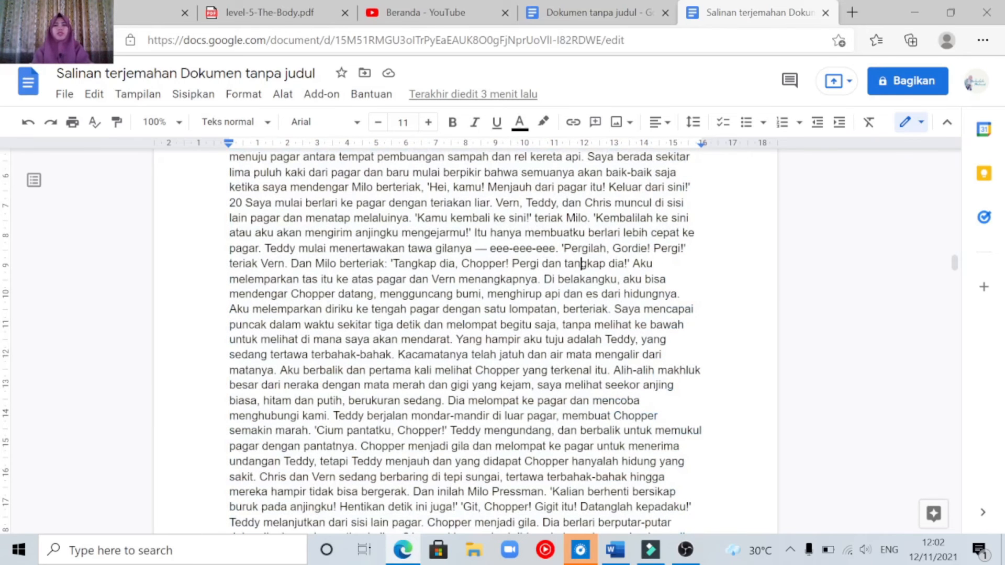
{"action": "key", "text": "ctrl+a"}
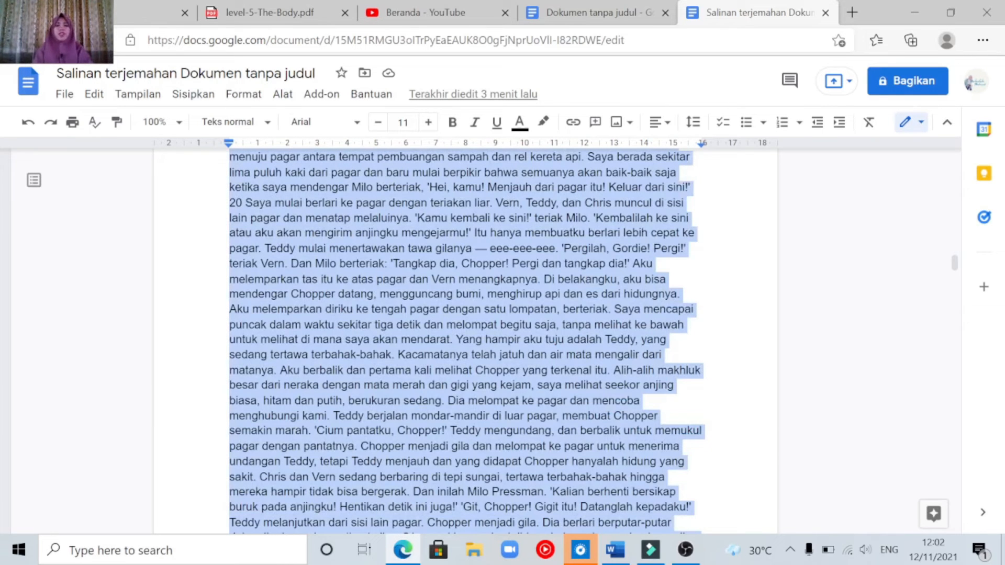
Switch to Word to look through the Indonesian text in Document1, then return to the translated Google Docs copy and clear its selection
{"action": "left_click", "coordinate": [618, 559]}
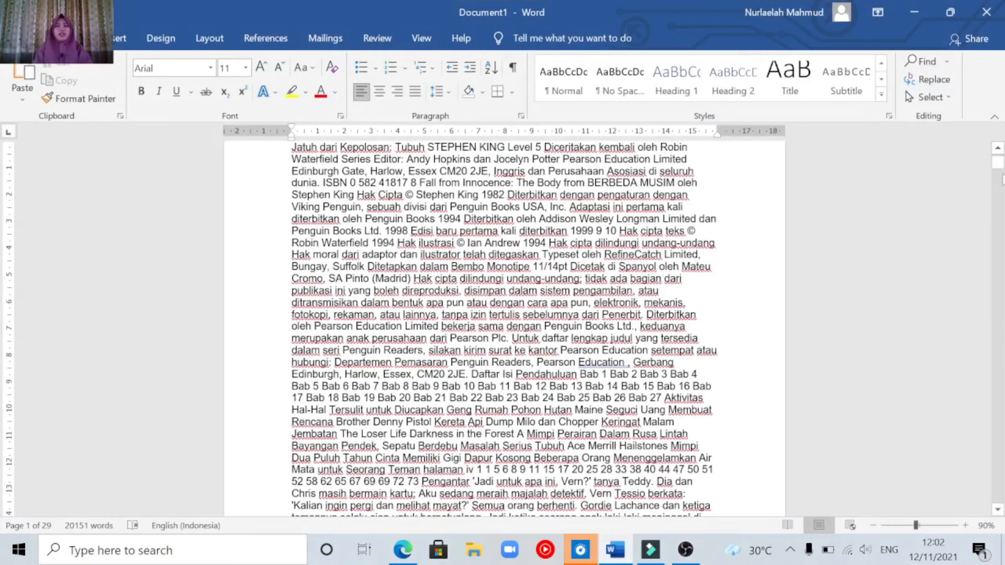
{"action": "mouse_move", "coordinate": [1000, 170]}
{"action": "left_mouse_down"}
{"action": "mouse_move", "coordinate": [999, 181]}
{"action": "mouse_move", "coordinate": [1000, 159]}
{"action": "left_mouse_up"}
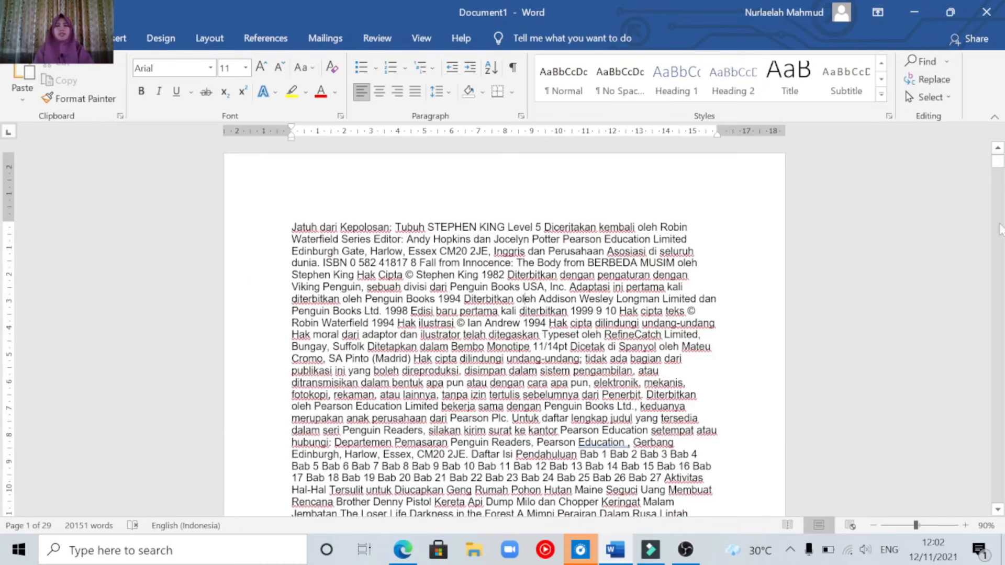
{"action": "left_click_drag", "start_coordinate": [1000, 169], "coordinate": [996, 228]}
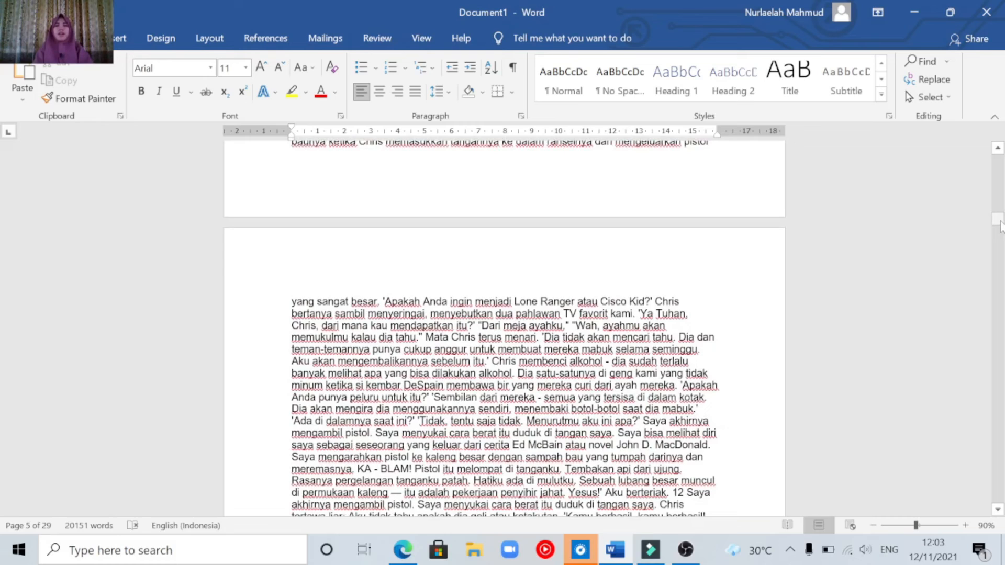
{"action": "left_click_drag", "start_coordinate": [1001, 226], "coordinate": [999, 242]}
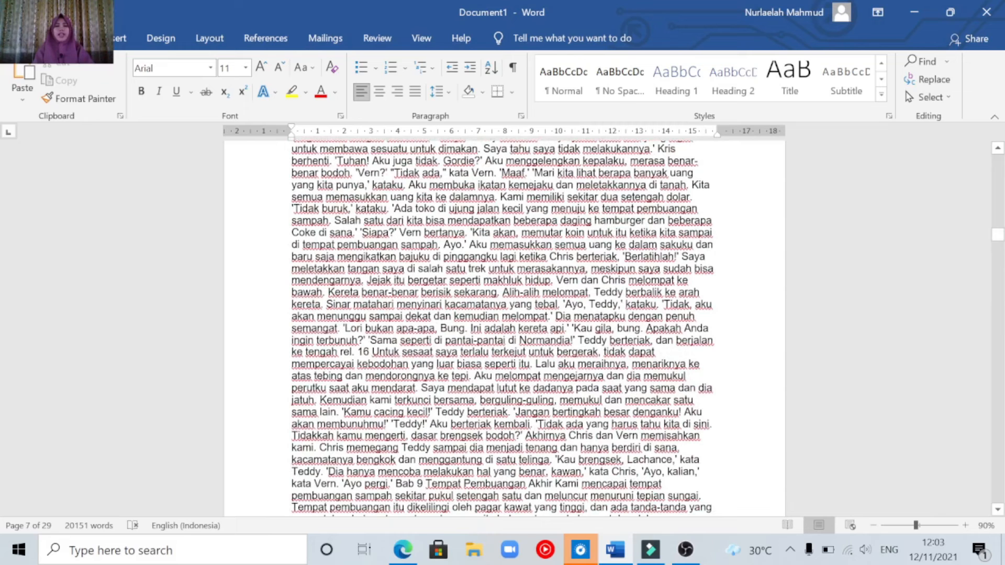
{"action": "left_click", "coordinate": [396, 557]}
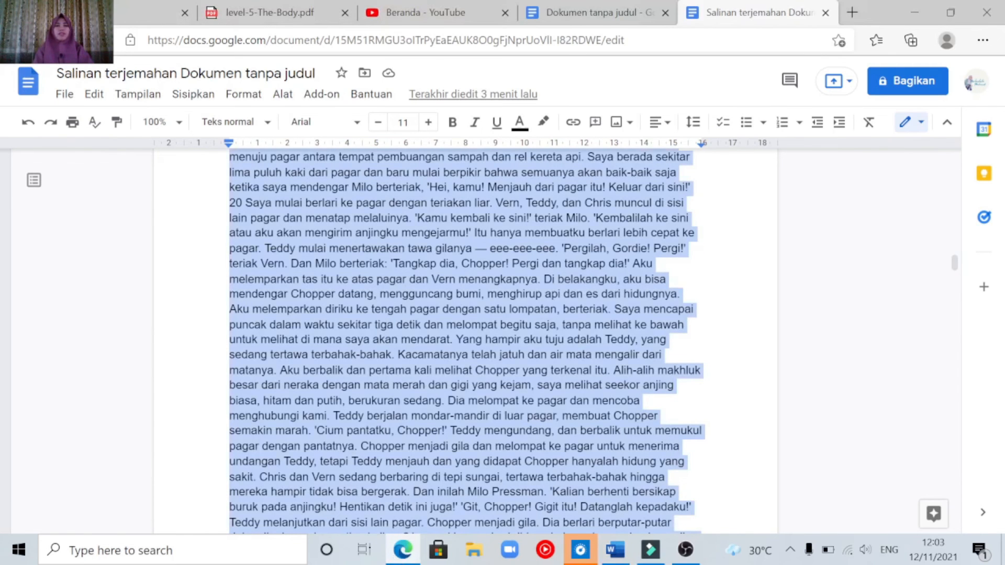
{"action": "left_click", "coordinate": [486, 446]}
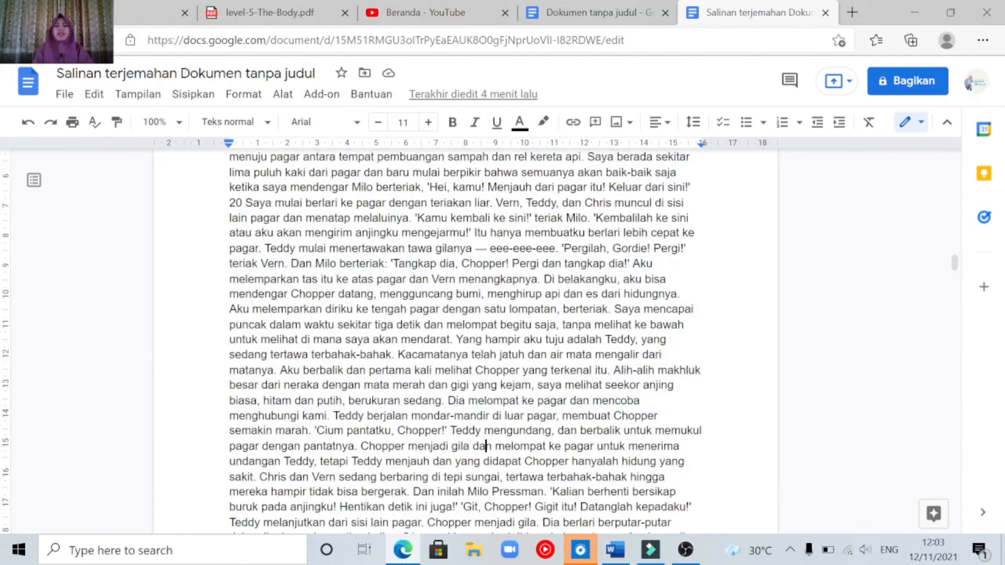